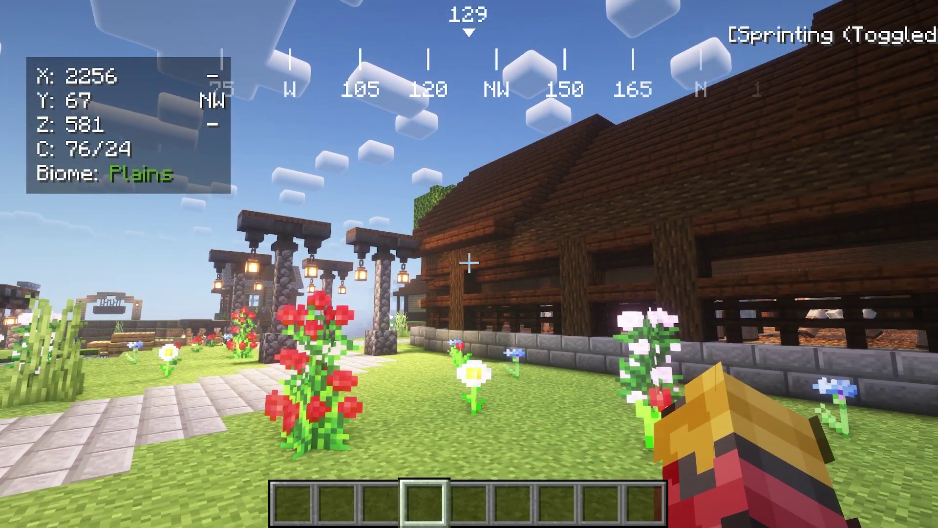
Toggle the F3 debug overlay and the Lunar Client mod menu on and off
{"action": "key", "text": "F3"}
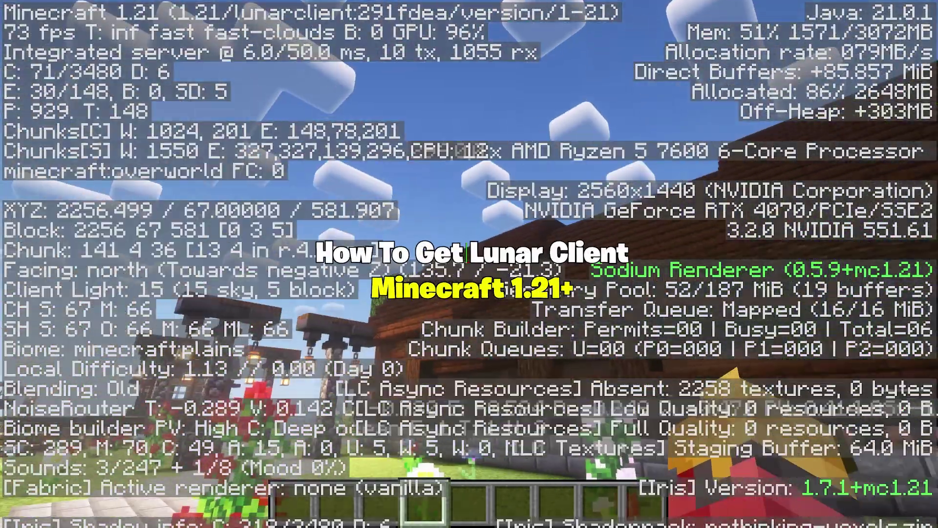
{"action": "key", "text": "F3"}
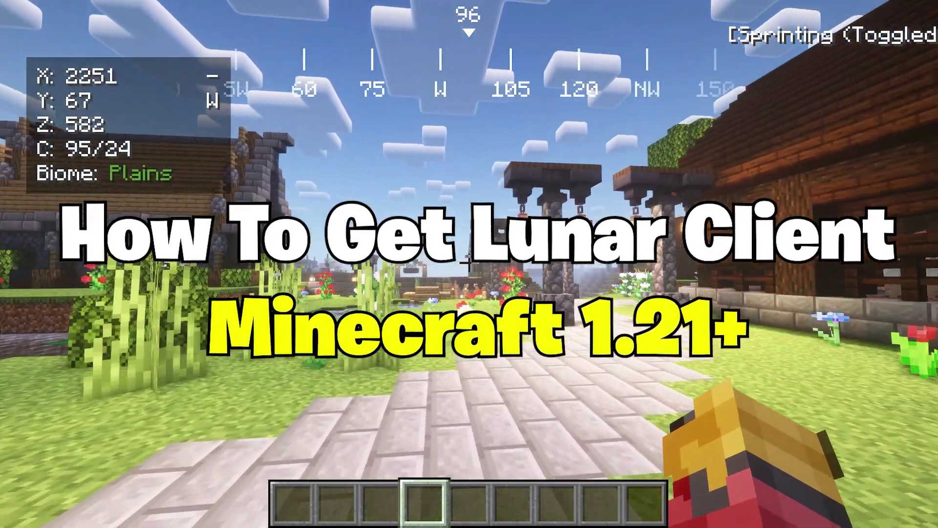
{"action": "key", "text": "Shift_R"}
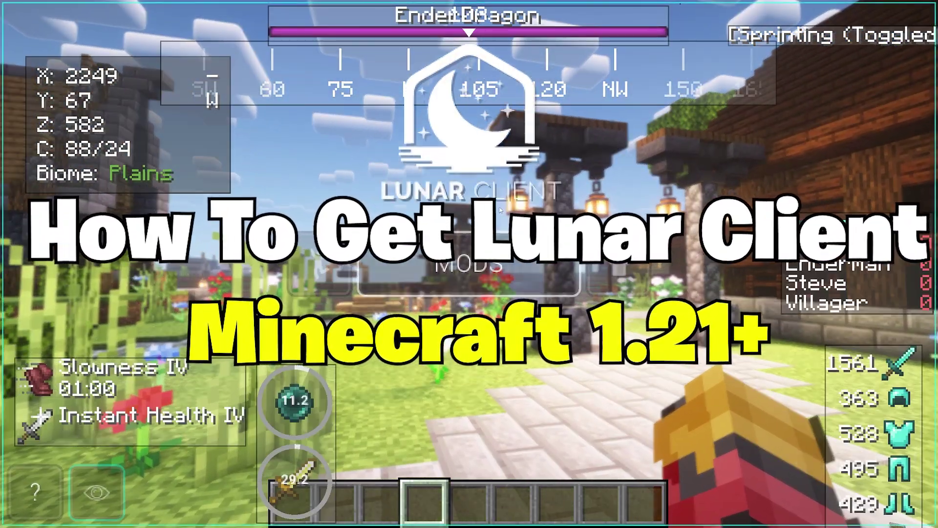
{"action": "key", "text": "Escape"}
{"action": "key", "text": "F3"}
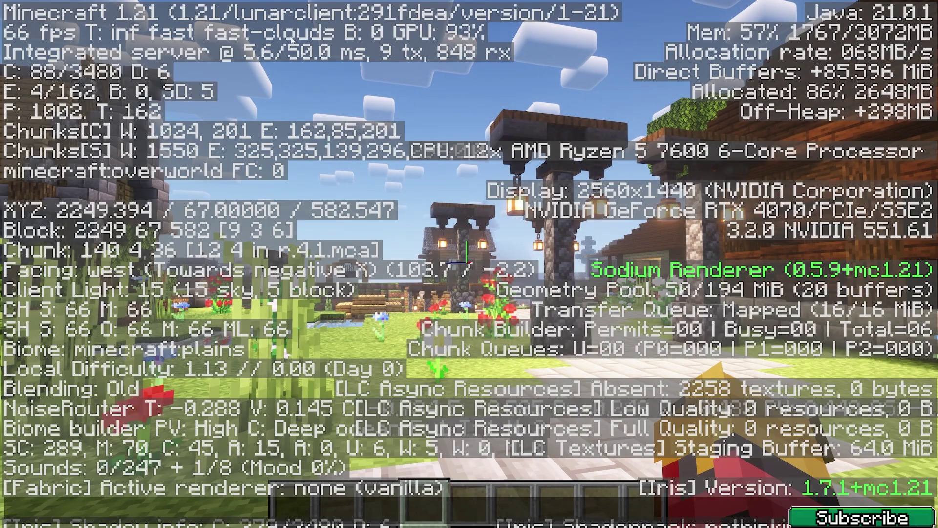
{"action": "key", "text": "F3"}
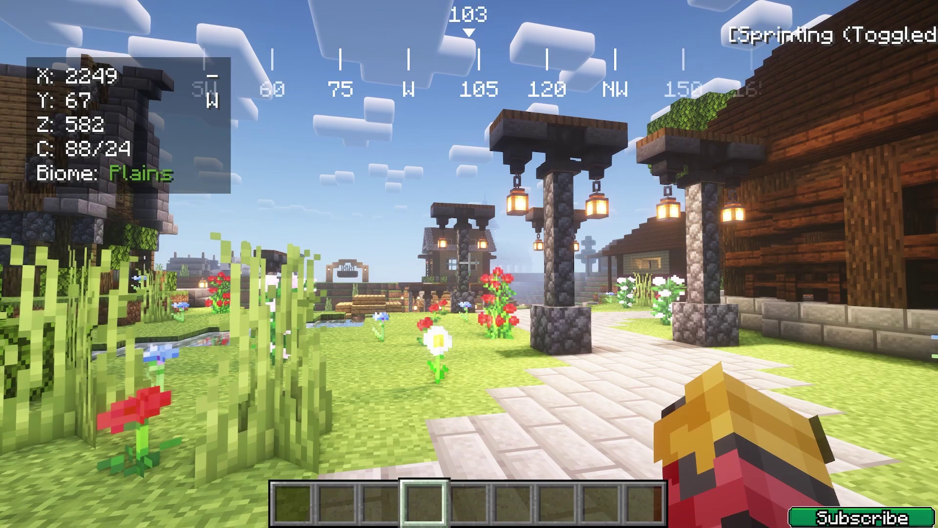
Browse the MODS list in the mod menu, then save and quit to title
{"action": "key", "text": "Shift_R"}
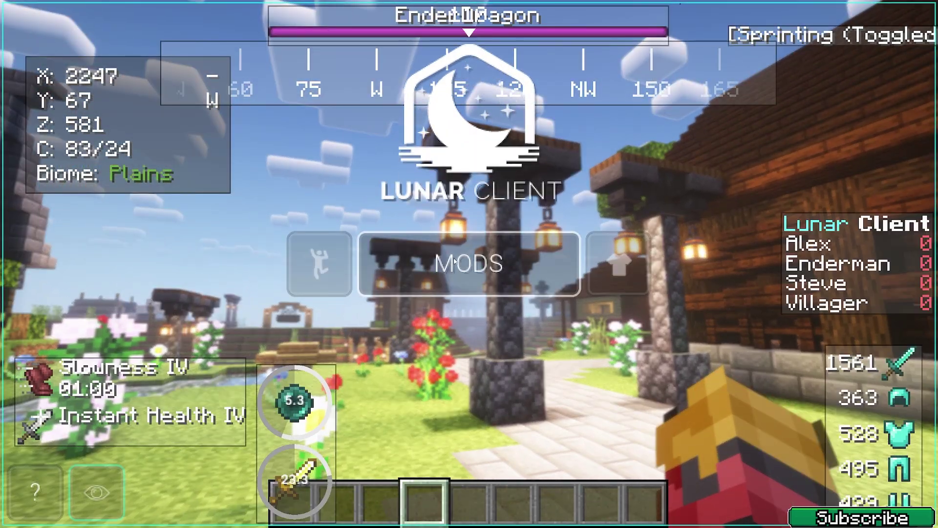
{"action": "left_click", "coordinate": [454, 262]}
{"action": "scroll", "coordinate": [403, 245], "scroll_direction": "down", "scroll_amount": 10}
{"action": "key", "text": "Escape"}
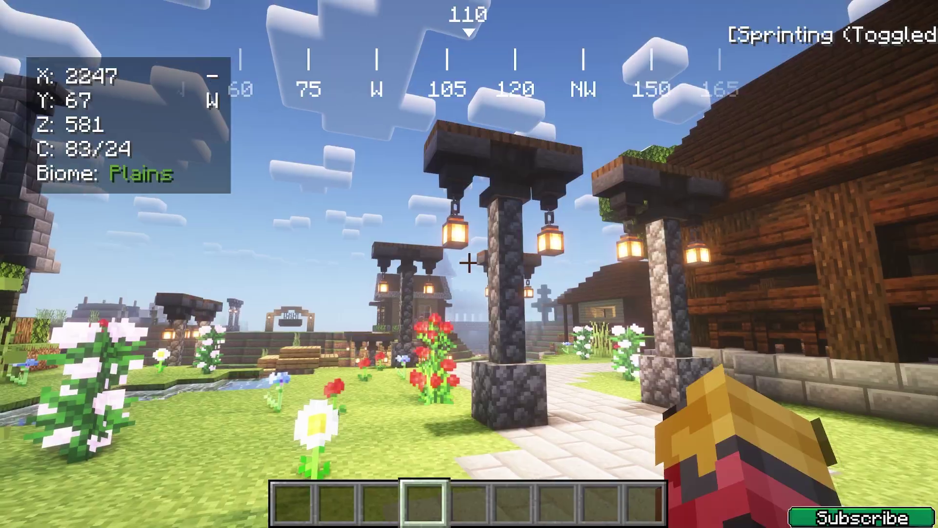
{"action": "key", "text": "Escape"}
{"action": "left_click", "coordinate": [469, 382]}
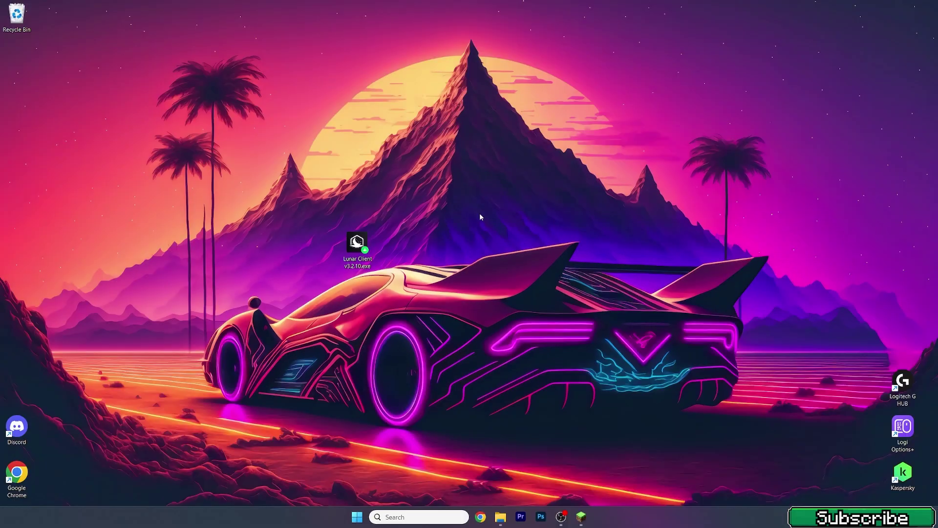
Search for %appdata% and open the AppData Roaming folder
{"action": "left_click_drag", "start_coordinate": [355, 258], "coordinate": [392, 211]}
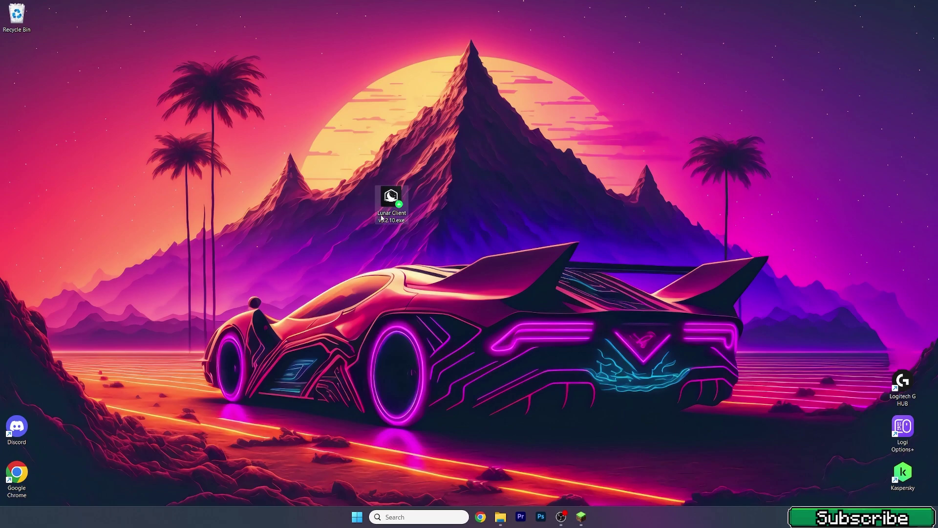
{"action": "key", "text": "super+s"}
{"action": "type", "text": "%"}
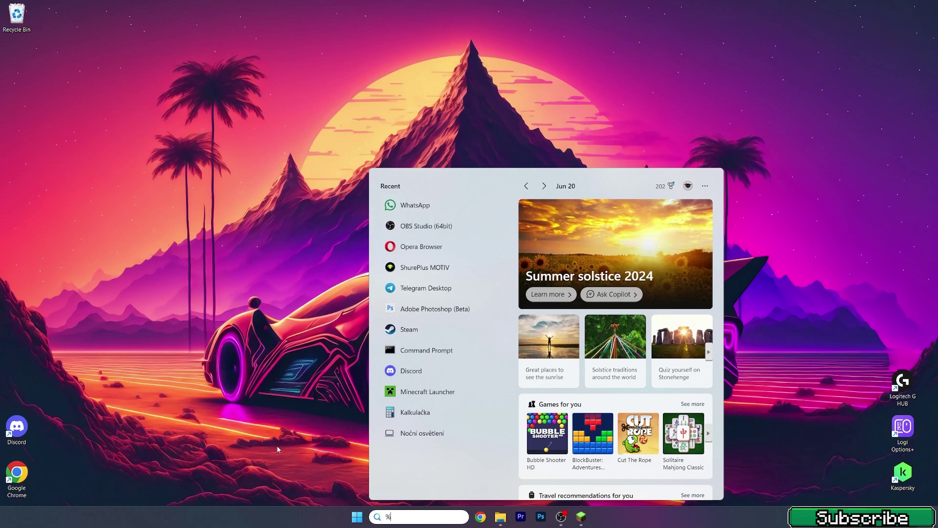
{"action": "type", "text": "appdata%"}
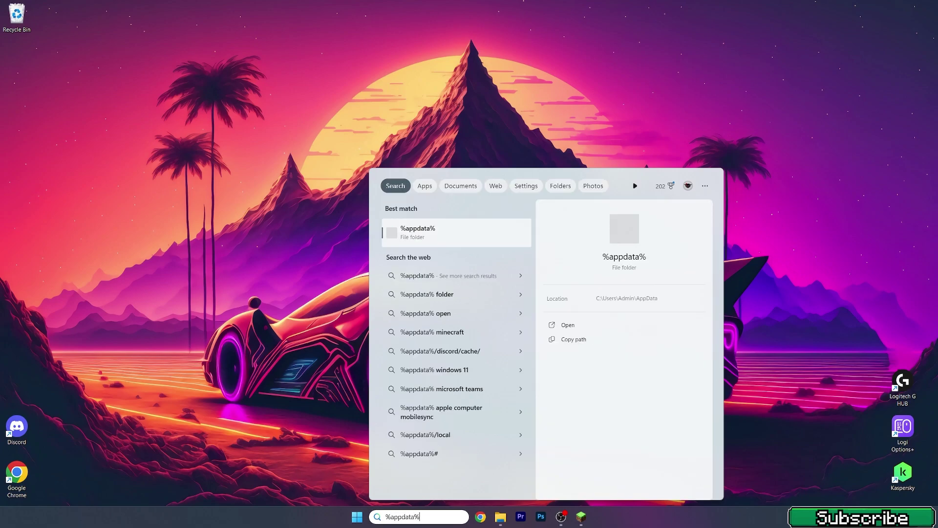
{"action": "left_click", "coordinate": [418, 229]}
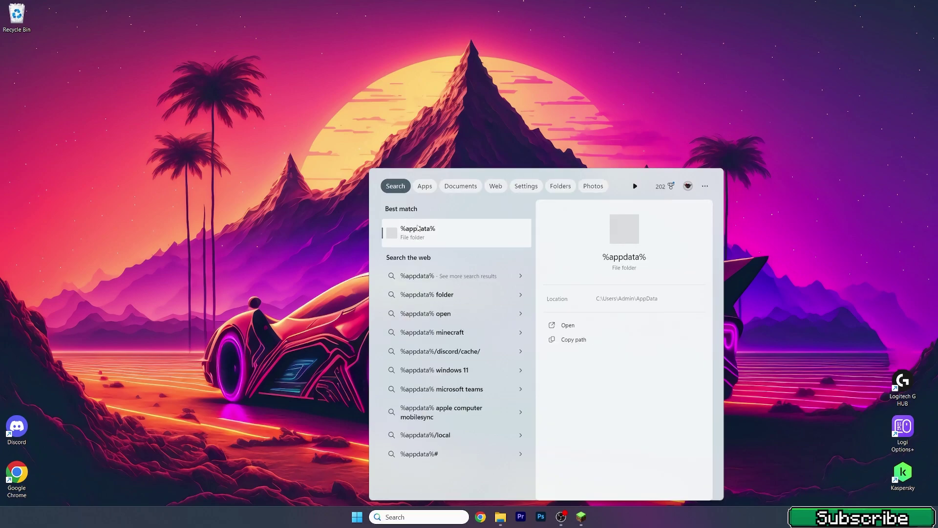
Open the .minecraft folder and accept the Lunar Client v3.2.10 installer licence
{"action": "mouse_move", "coordinate": [511, 111]}
{"action": "left_mouse_down"}
{"action": "mouse_move", "coordinate": [675, 133]}
{"action": "mouse_move", "coordinate": [660, 132]}
{"action": "left_mouse_up"}
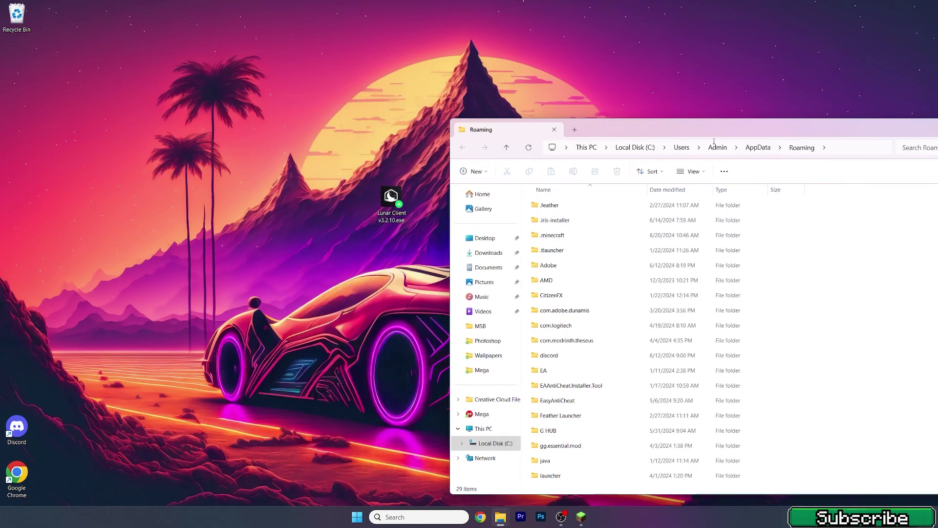
{"action": "double_click", "coordinate": [592, 239]}
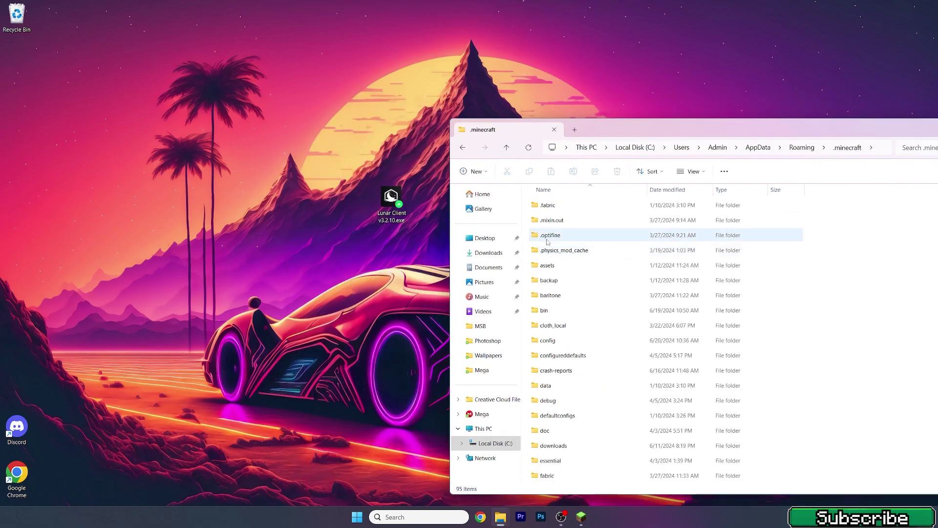
{"action": "left_click_drag", "start_coordinate": [391, 201], "coordinate": [153, 201]}
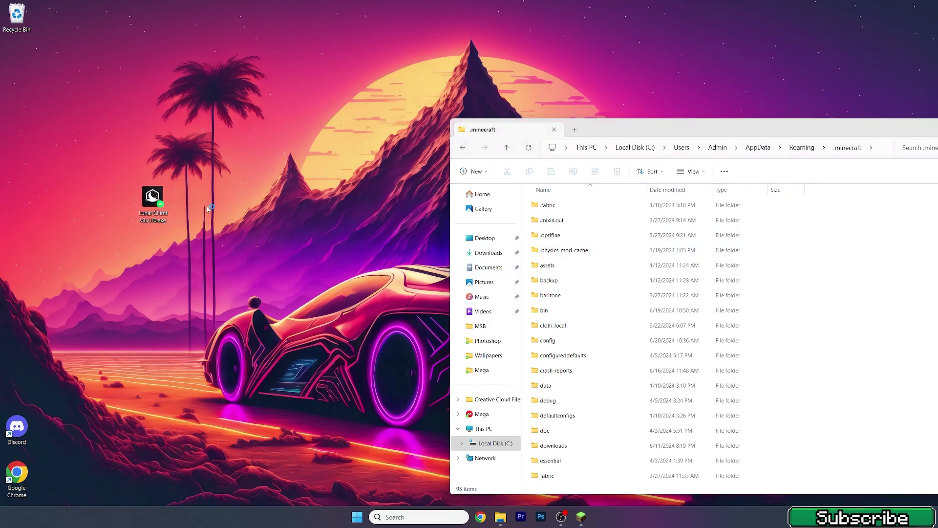
{"action": "left_click", "coordinate": [527, 334]}
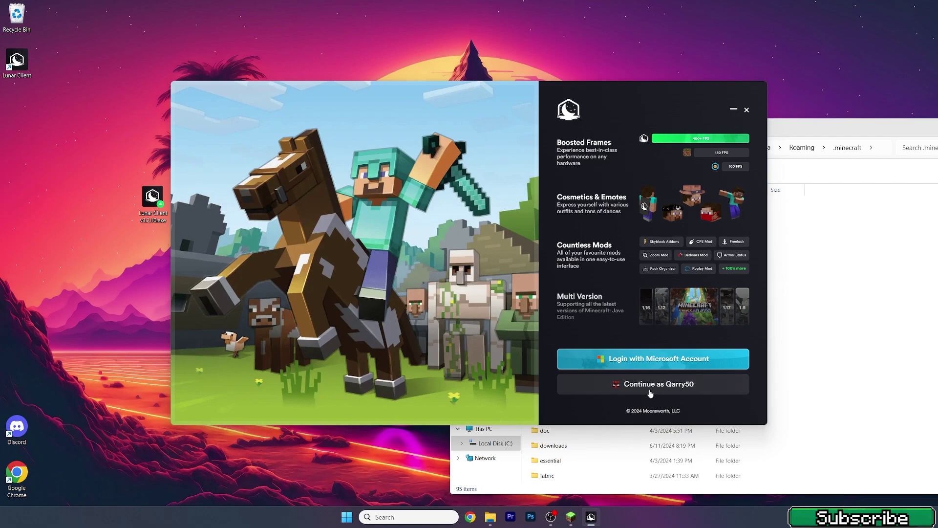
Continue with the already linked Minecraft account on the login screen
{"action": "left_click", "coordinate": [630, 387]}
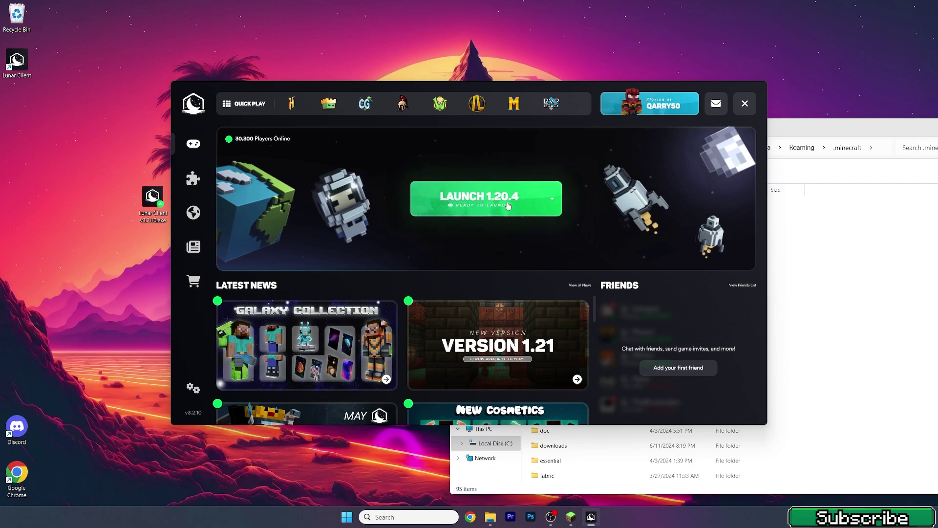
Browse the game versions and modpacks listings in Explore Versions
{"action": "left_click", "coordinate": [553, 203]}
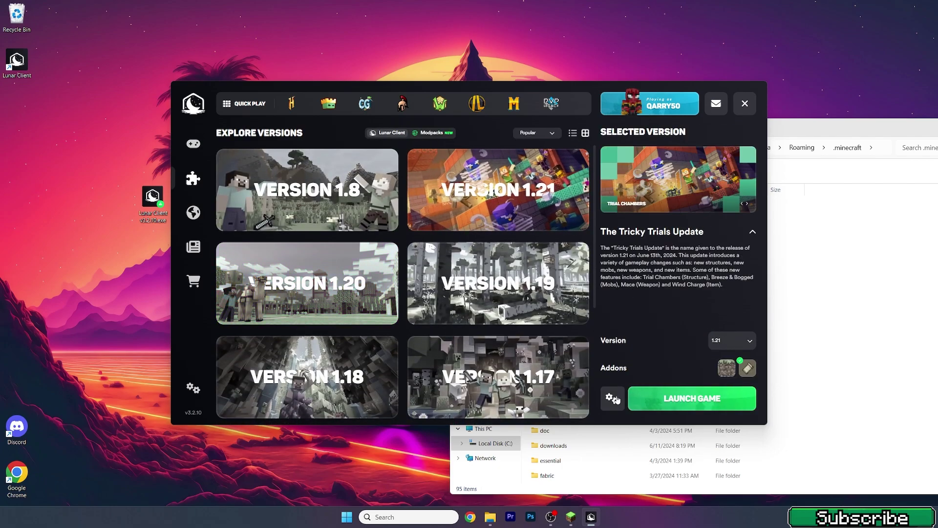
{"action": "left_click", "coordinate": [193, 145]}
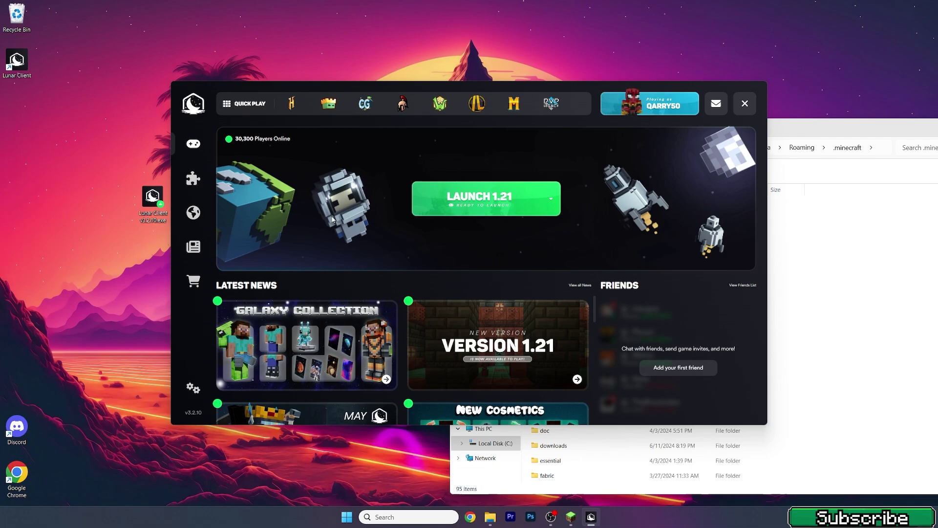
{"action": "left_click", "coordinate": [191, 180]}
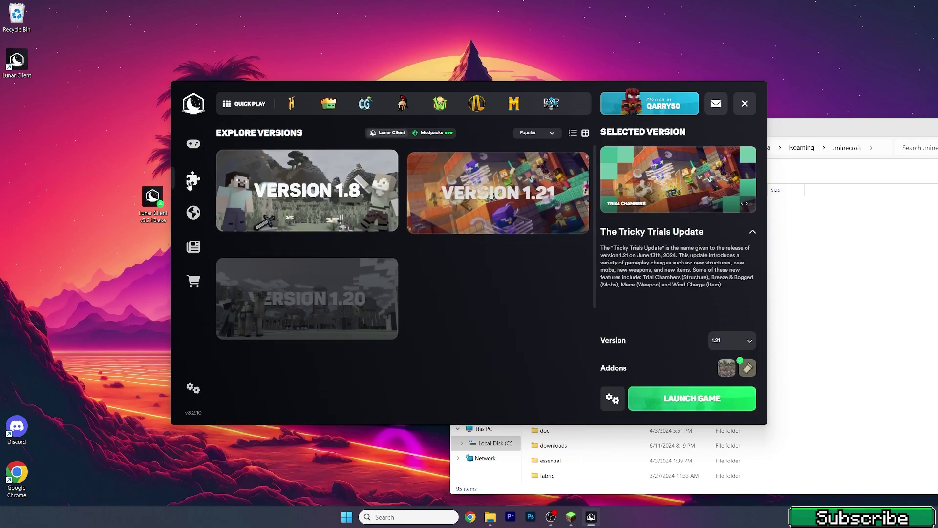
{"action": "scroll", "coordinate": [394, 367], "scroll_direction": "down", "scroll_amount": 4}
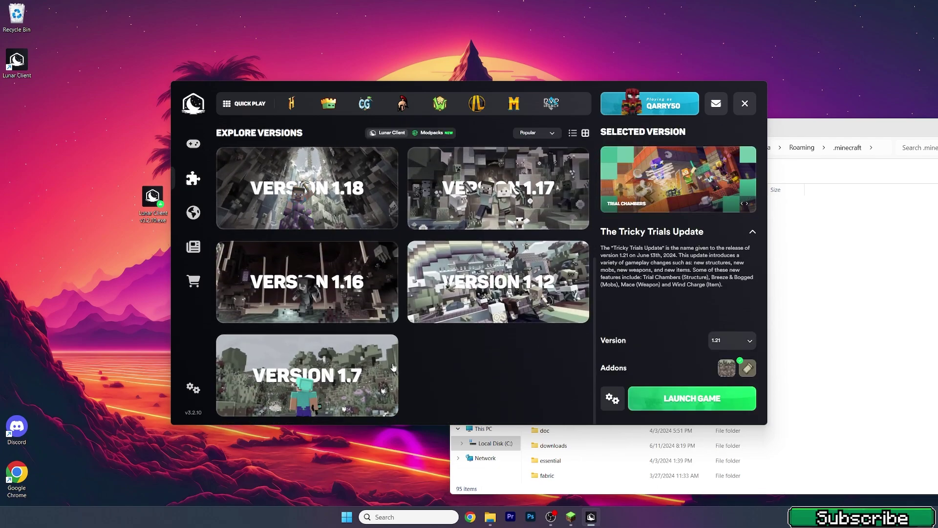
{"action": "scroll", "coordinate": [394, 367], "scroll_direction": "up", "scroll_amount": 4}
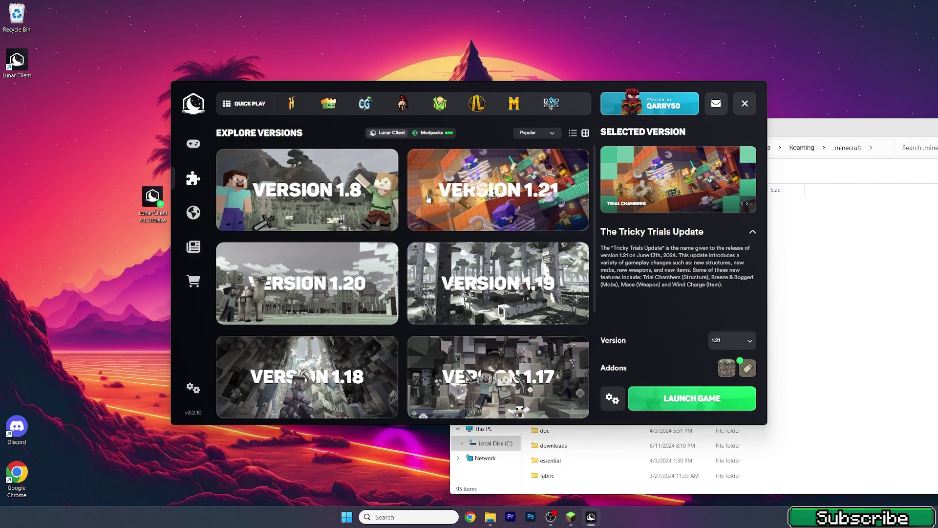
{"action": "left_click", "coordinate": [439, 137]}
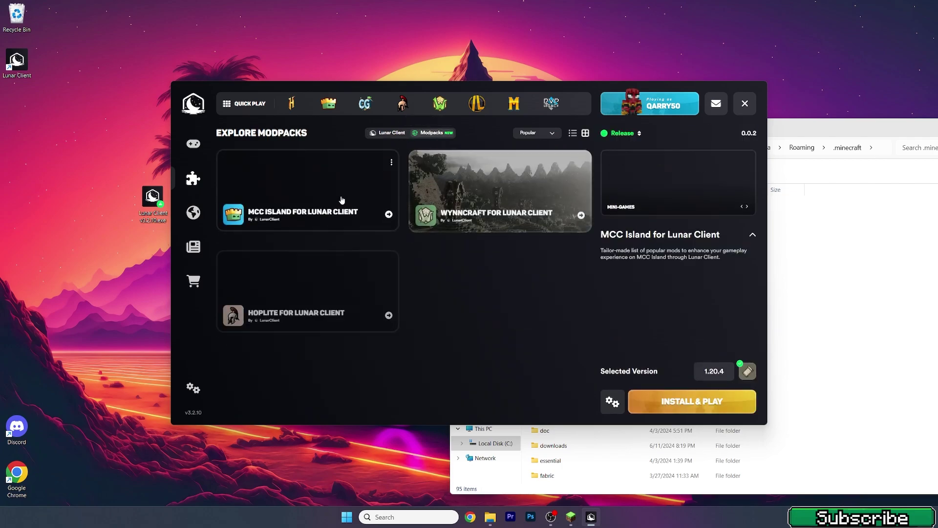
{"action": "left_click", "coordinate": [383, 131]}
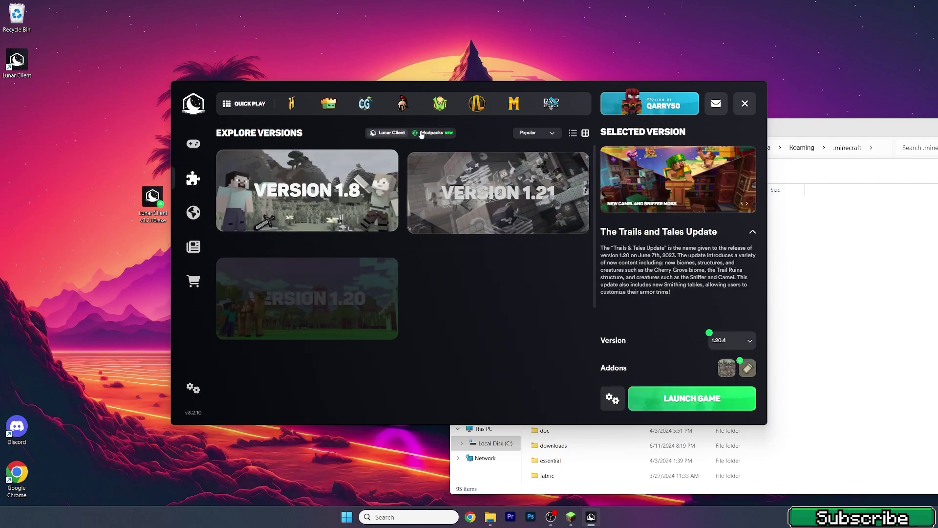
{"action": "left_click", "coordinate": [386, 132]}
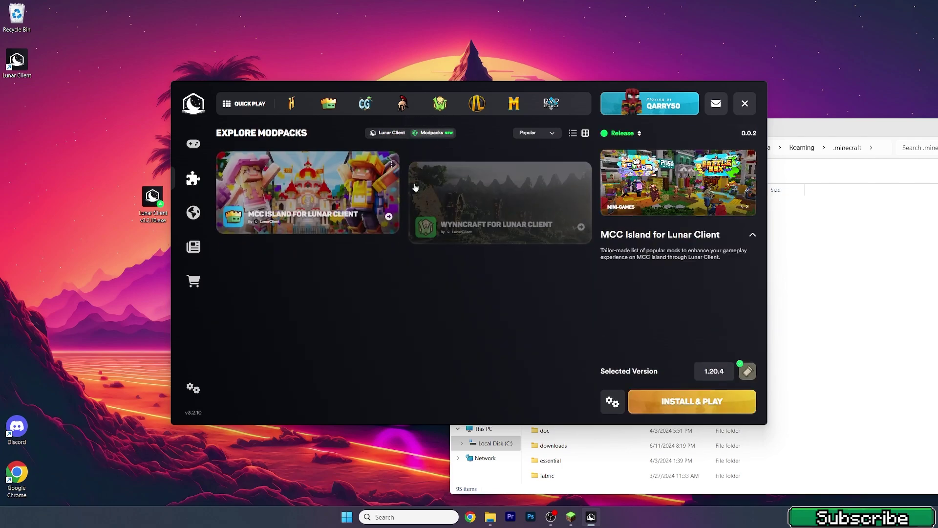
{"action": "left_click", "coordinate": [396, 135]}
Look through the featured servers and modpacks overview, then return home
{"action": "left_click", "coordinate": [194, 213]}
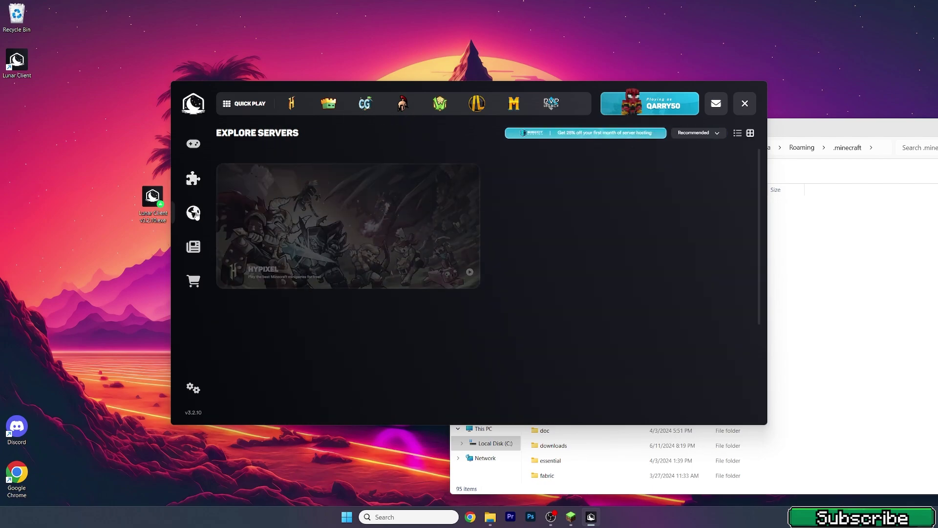
{"action": "scroll", "coordinate": [205, 248], "scroll_direction": "down", "scroll_amount": 3}
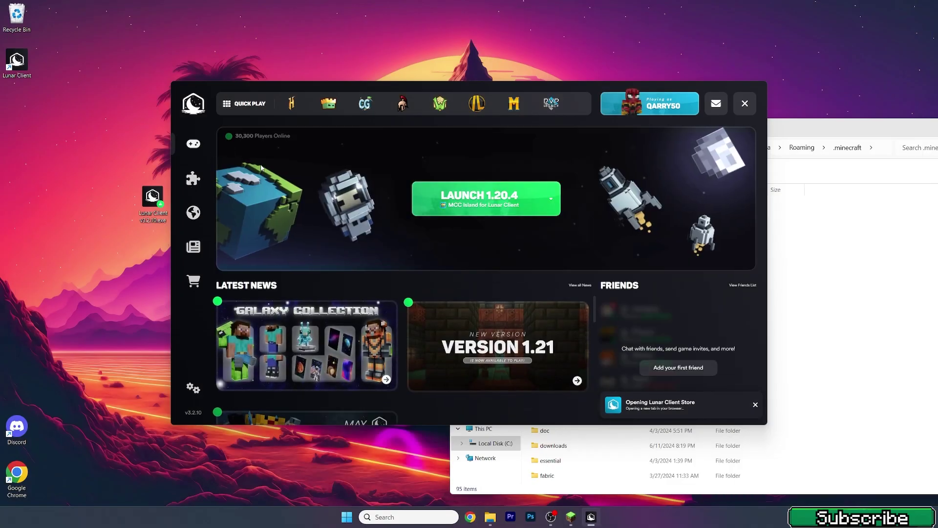
{"action": "left_click", "coordinate": [479, 205]}
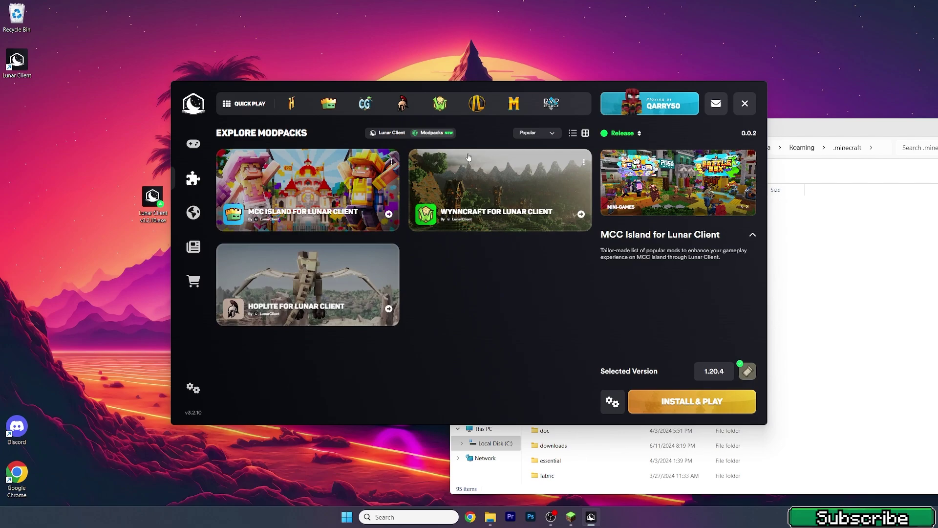
{"action": "left_click", "coordinate": [194, 143]}
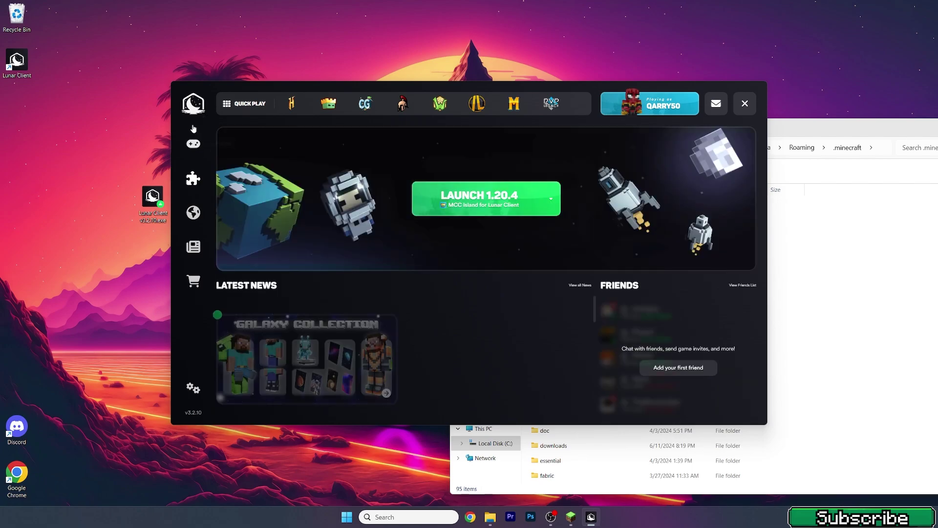
Select version 1.21 (Tricky Trials) from the Lunar Client versions list
{"action": "left_click", "coordinate": [553, 203]}
{"action": "left_click", "coordinate": [382, 137]}
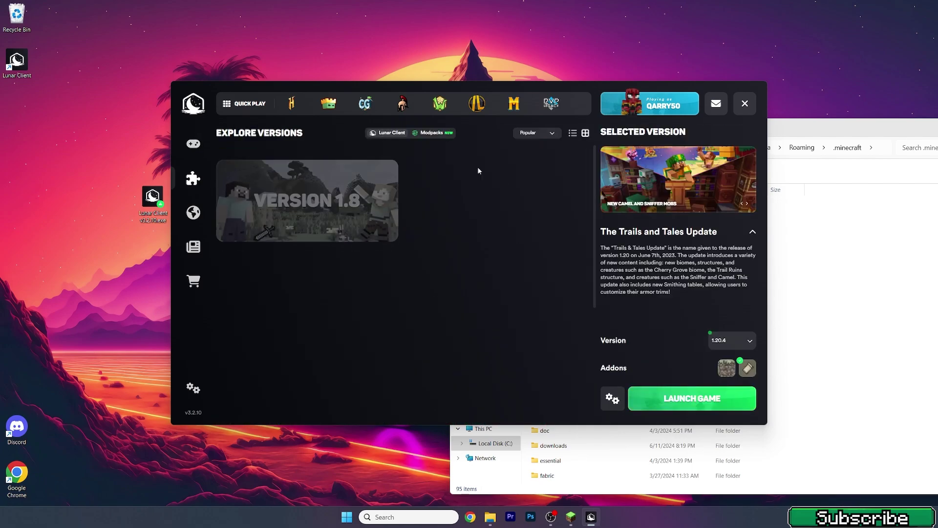
{"action": "left_click", "coordinate": [478, 170]}
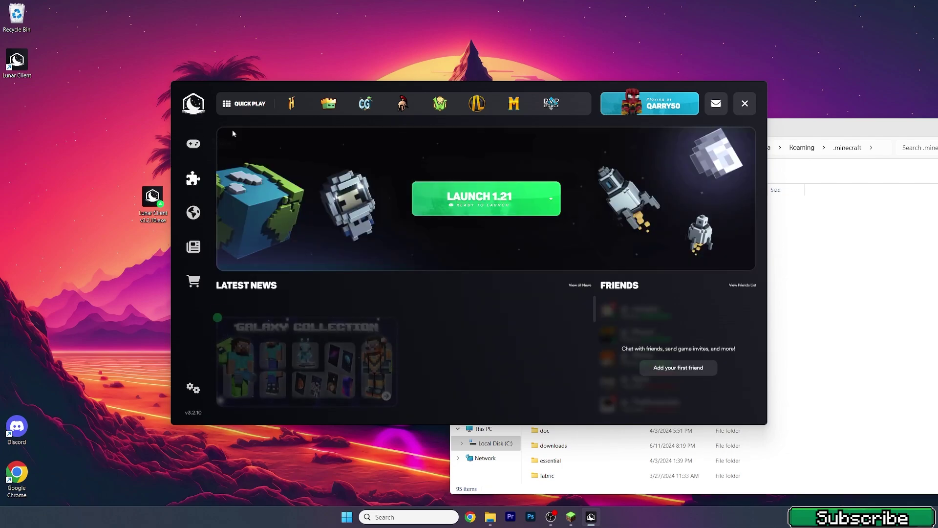
Launch Minecraft 1.21 from the Lunar Client home page
{"action": "left_click", "coordinate": [485, 194]}
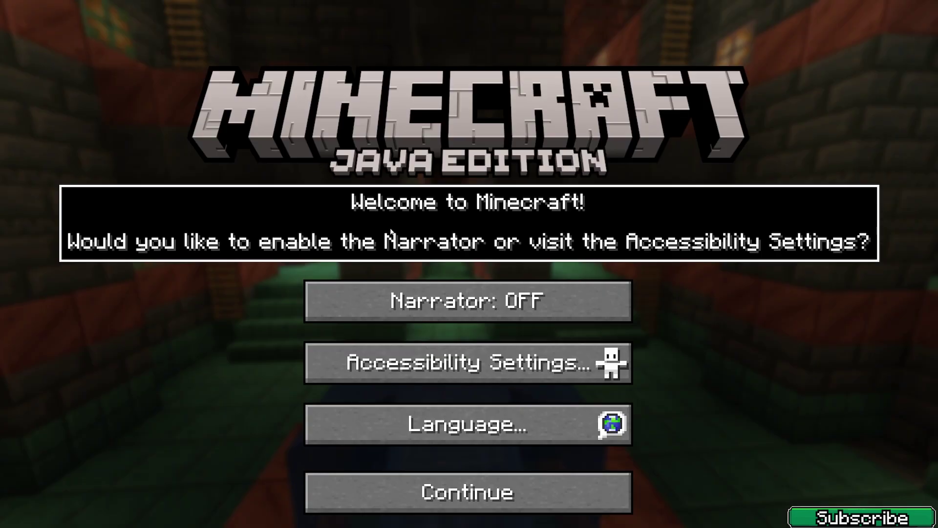
Cycle the narrator through its modes and back to OFF
{"action": "left_click", "coordinate": [426, 306]}
{"action": "left_click", "coordinate": [427, 305]}
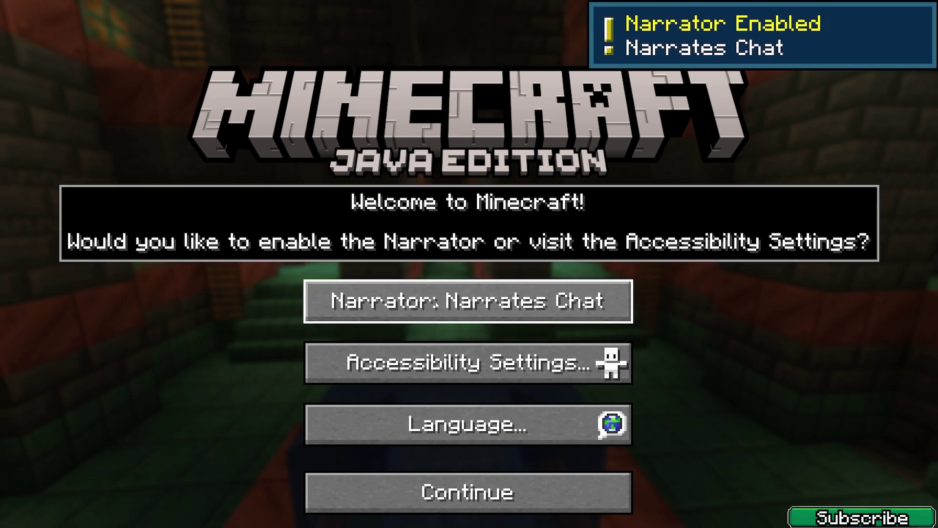
{"action": "left_click", "coordinate": [426, 306]}
{"action": "left_click", "coordinate": [427, 307]}
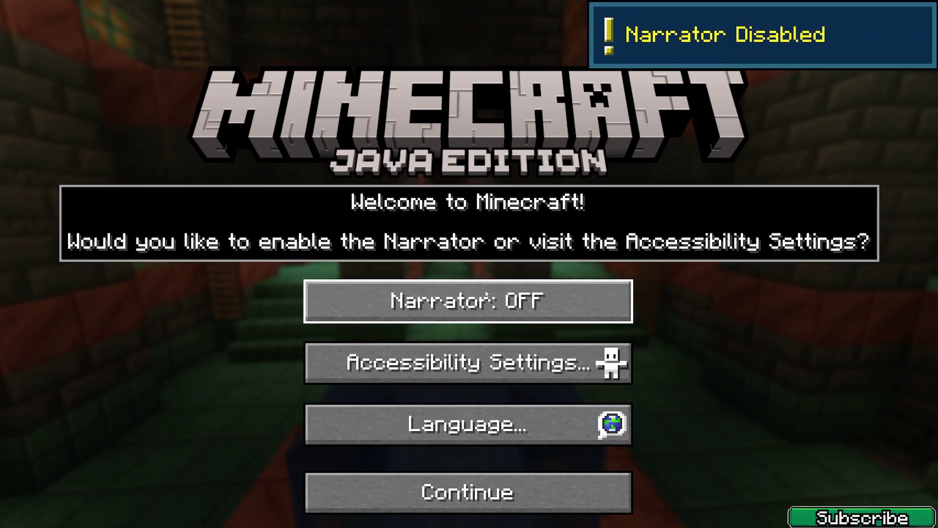
Check the language list and keep English (US)
{"action": "left_click", "coordinate": [477, 430]}
{"action": "scroll", "coordinate": [484, 213], "scroll_direction": "down", "scroll_amount": 9}
{"action": "scroll", "coordinate": [484, 213], "scroll_direction": "up", "scroll_amount": 7}
{"action": "scroll", "coordinate": [481, 213], "scroll_direction": "up", "scroll_amount": 3}
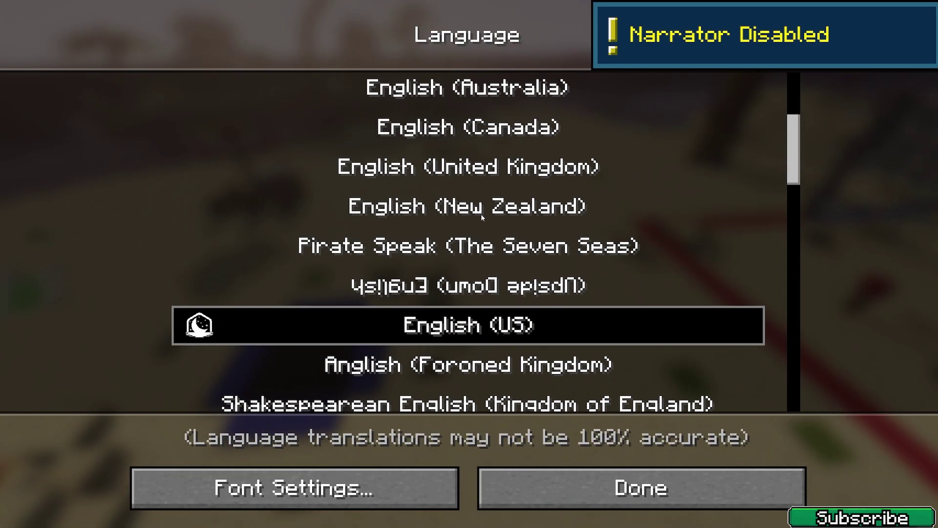
{"action": "left_click", "coordinate": [635, 495]}
Review Accessibility Settings, then continue past the welcome screen
{"action": "left_click", "coordinate": [414, 383]}
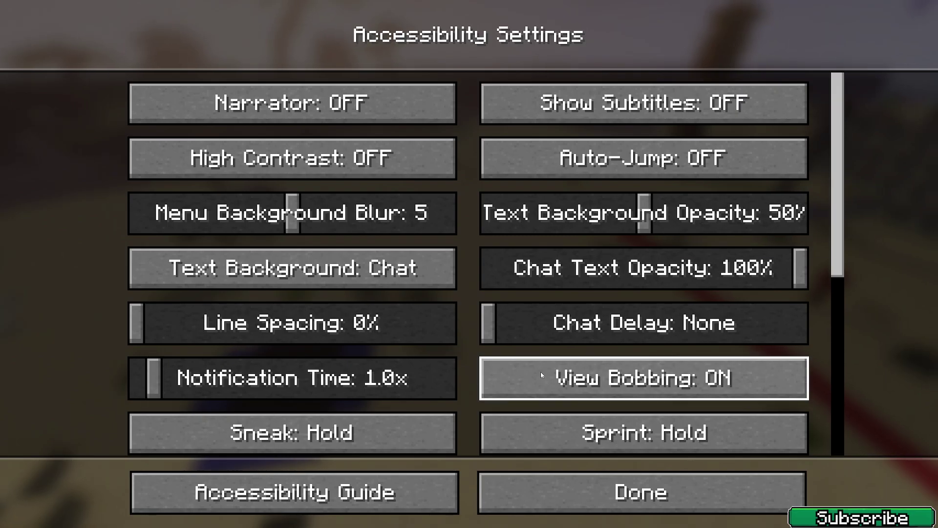
{"action": "left_click", "coordinate": [539, 495]}
{"action": "left_click", "coordinate": [465, 489]}
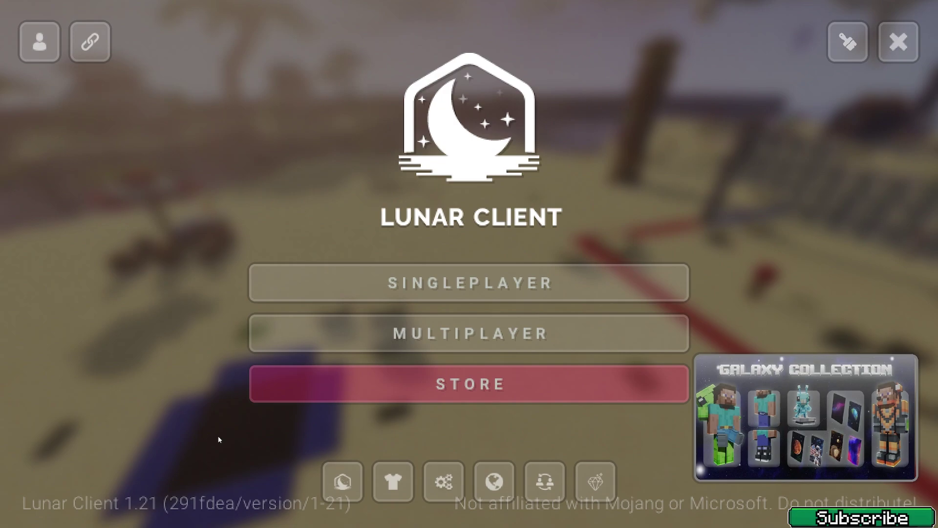
{"action": "mouse_move", "coordinate": [47, 50]}
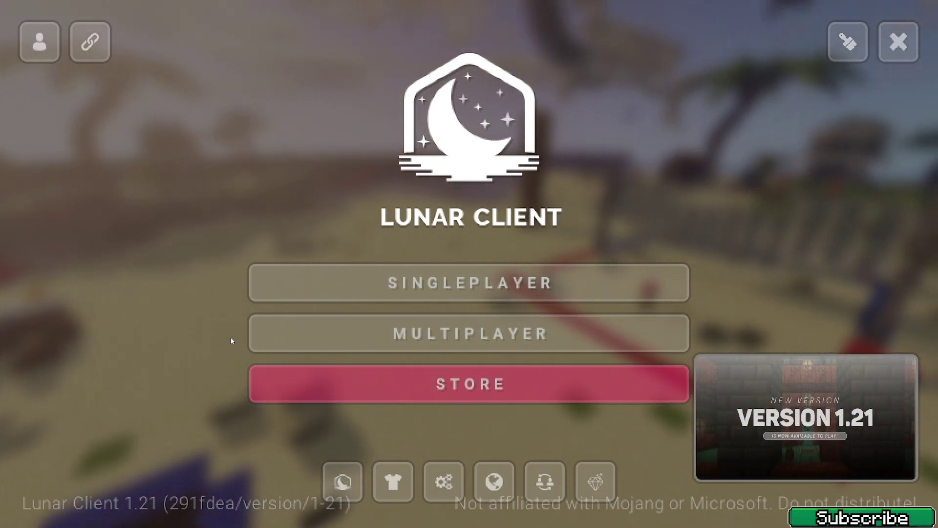
{"action": "left_click", "coordinate": [436, 297]}
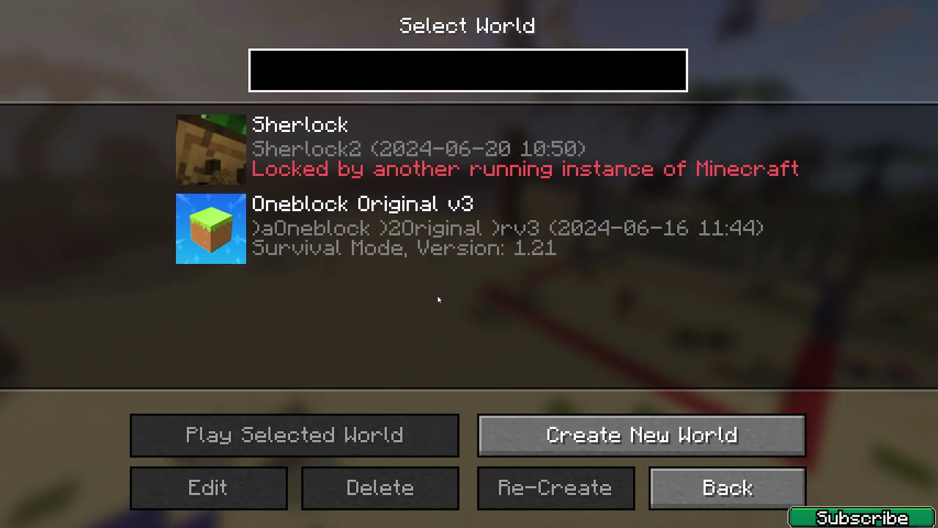
{"action": "left_click", "coordinate": [406, 155]}
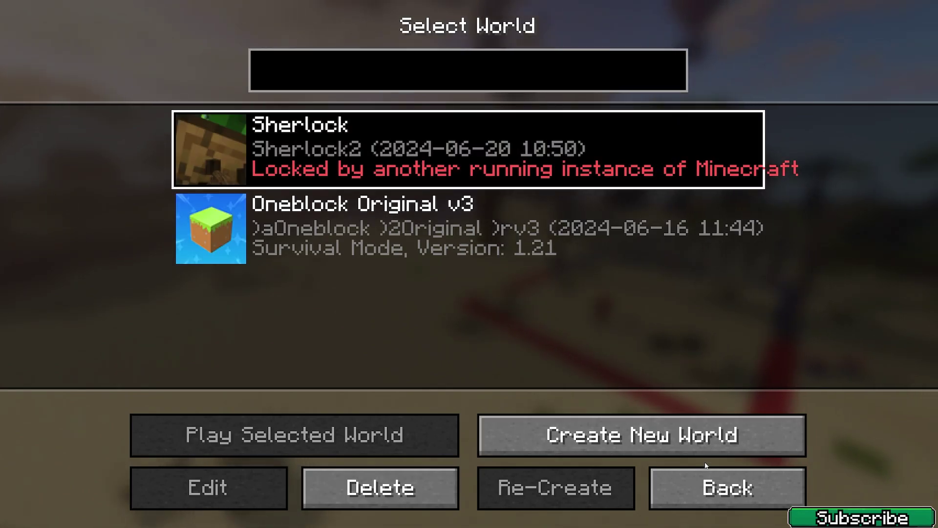
{"action": "left_click", "coordinate": [704, 474]}
{"action": "left_click", "coordinate": [846, 45]}
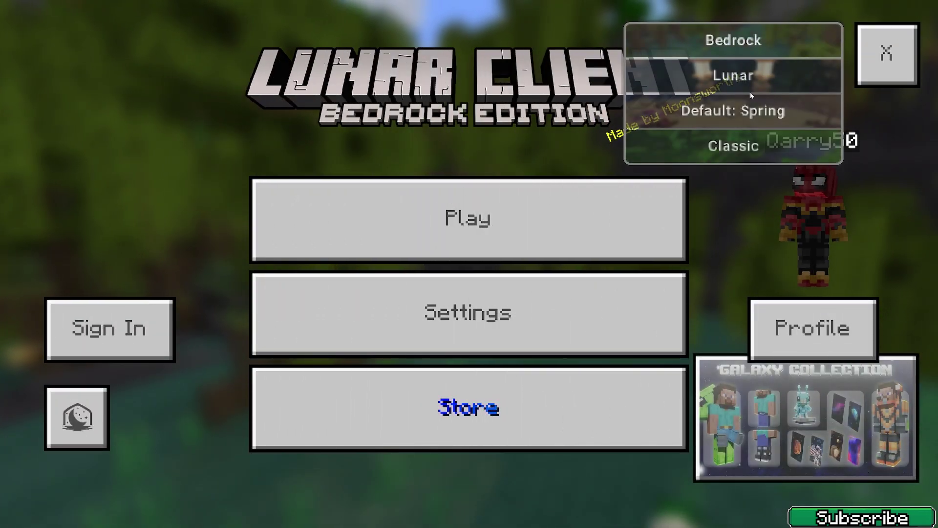
{"action": "left_click", "coordinate": [745, 146]}
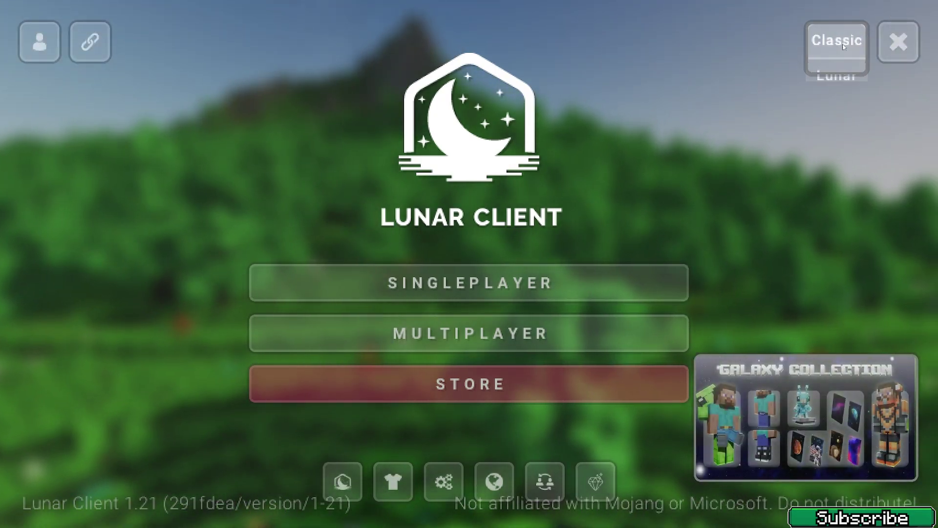
Choose the Lunar menu theme, then walk the village path with sprint toggled on
{"action": "left_click", "coordinate": [833, 40]}
{"action": "left_click", "coordinate": [778, 73]}
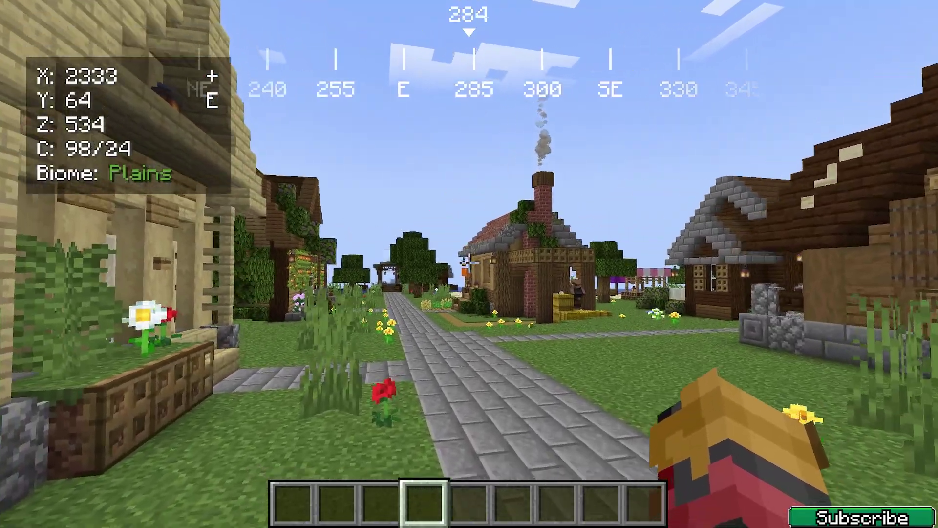
{"action": "key", "text": "t"}
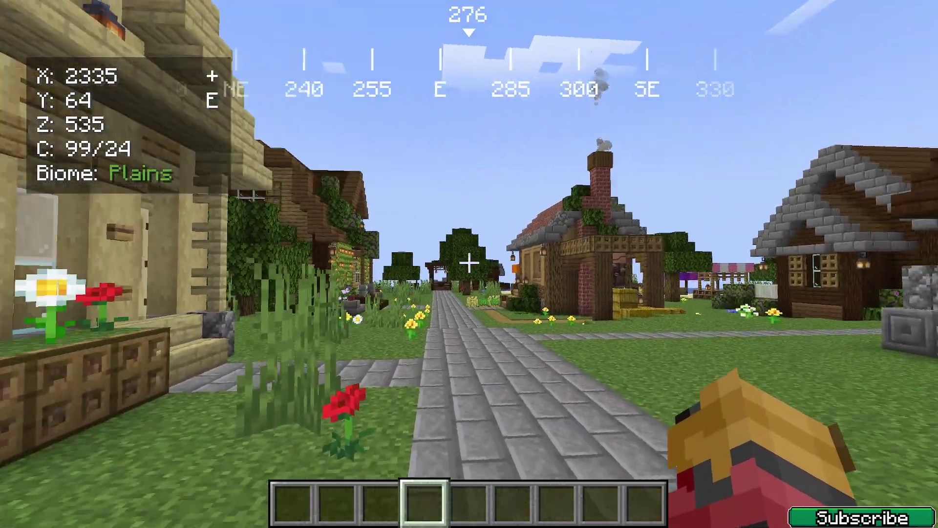
{"action": "key", "text": "ctrl"}
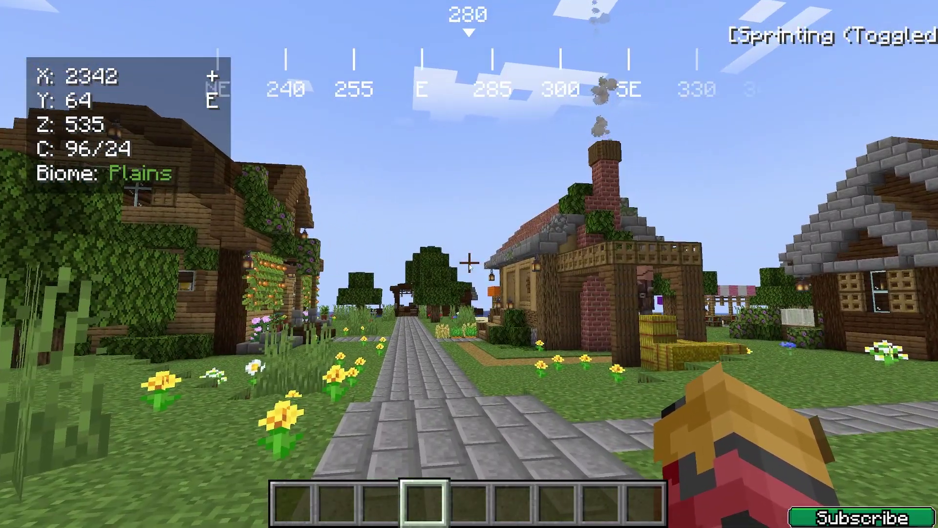
Open and close the mod menu, then sprint toward the village houses
{"action": "key", "text": "Shift_R"}
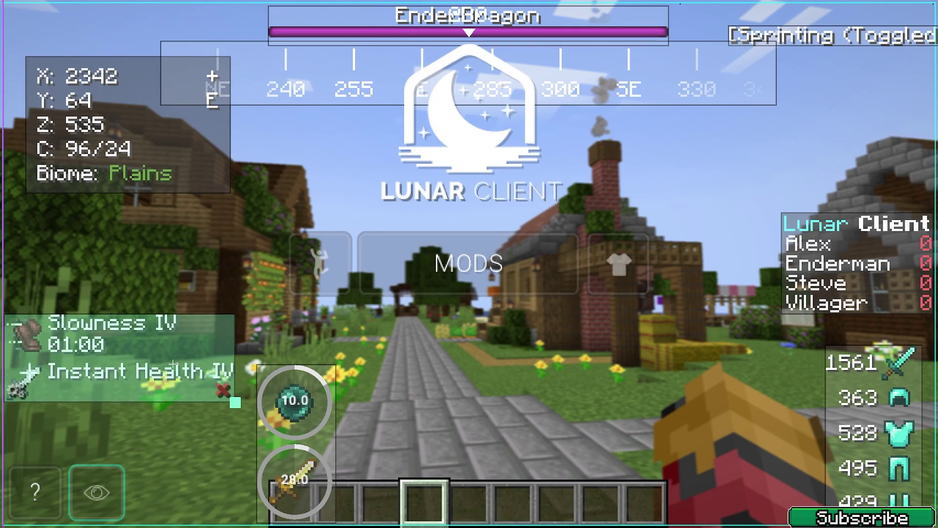
{"action": "key", "text": "Escape"}
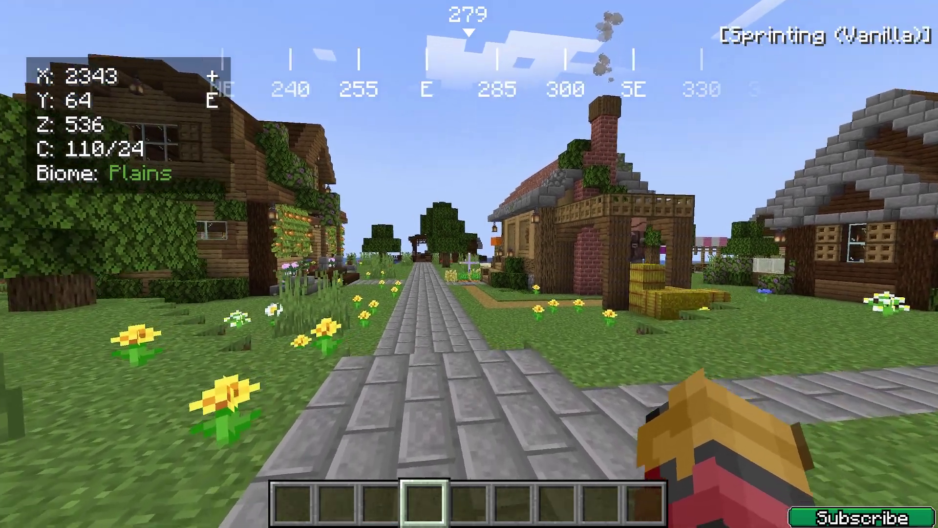
{"action": "key", "text": "w"}
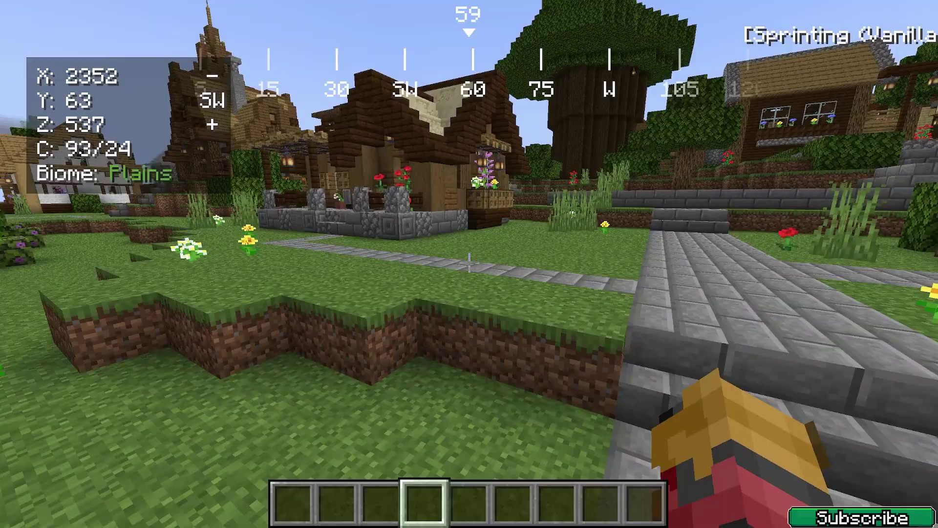
{"action": "key", "text": "w"}
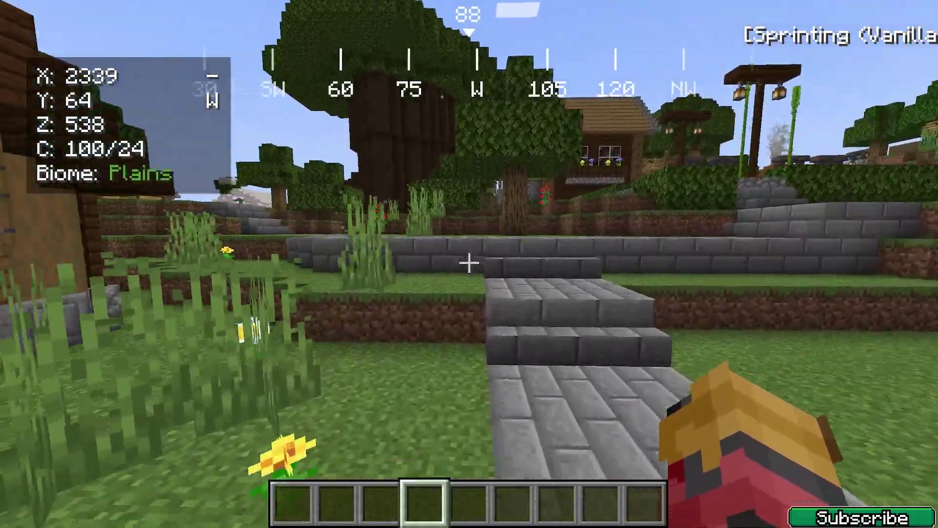
{"action": "key", "text": "w"}
{"action": "key", "text": "ctrl"}
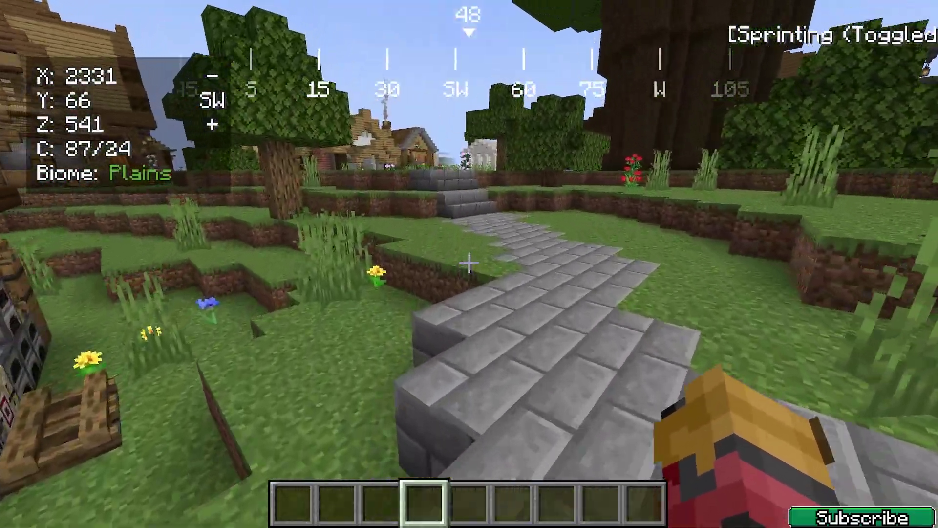